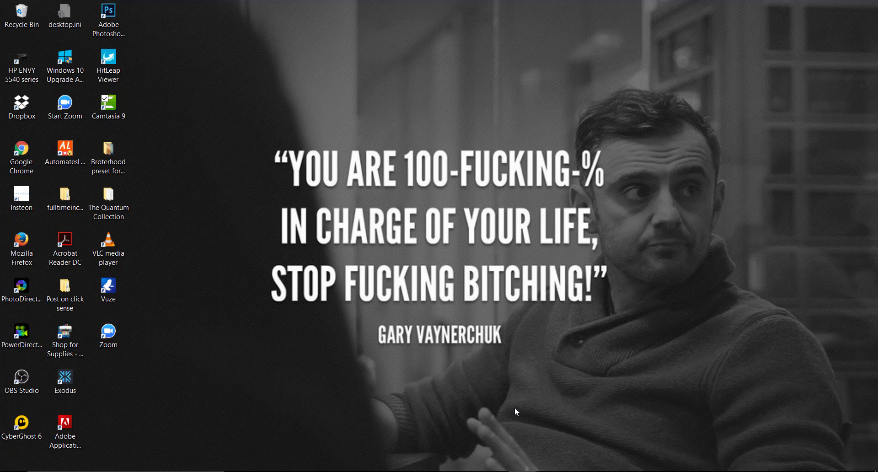
Bring the Firefox window showing the Facebook News Feed to the front.
{"action": "key", "text": "c"}
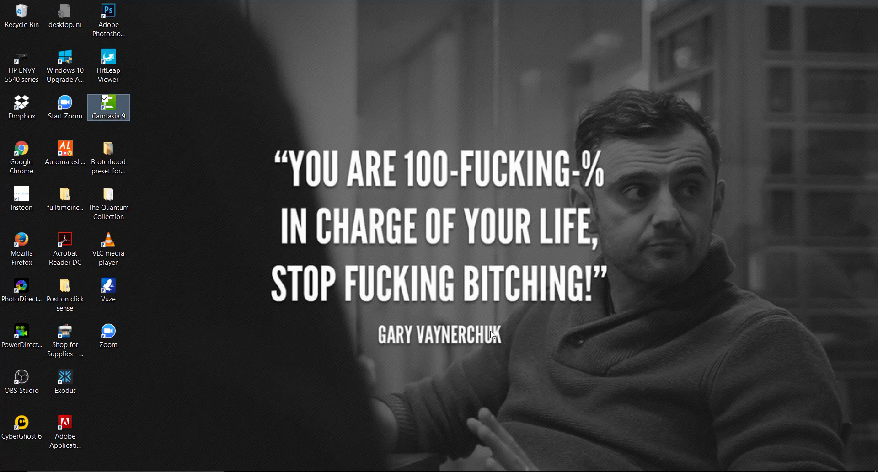
{"action": "left_click", "coordinate": [409, 470]}
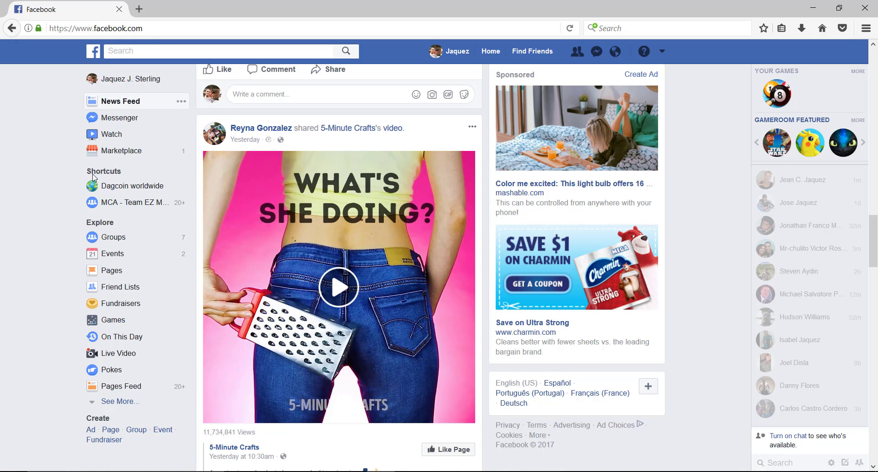
Change the address to business.facebook.com and load the Business Manager overview page.
{"action": "left_click", "coordinate": [95, 29]}
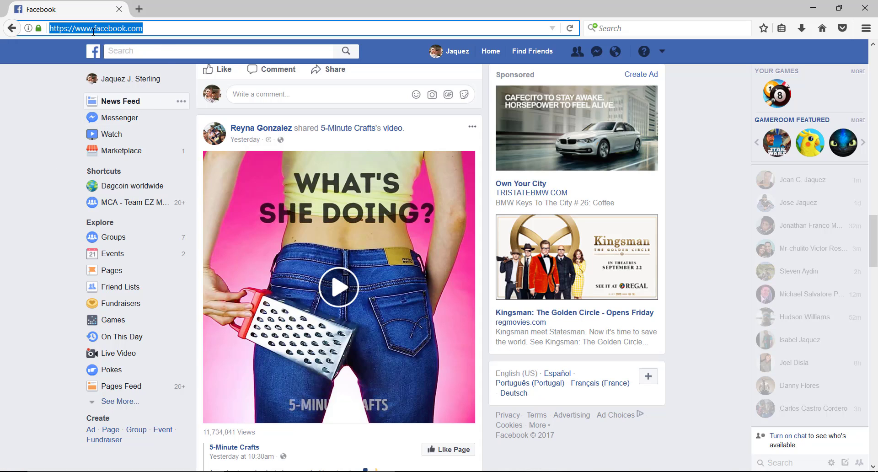
{"action": "left_click", "coordinate": [94, 29]}
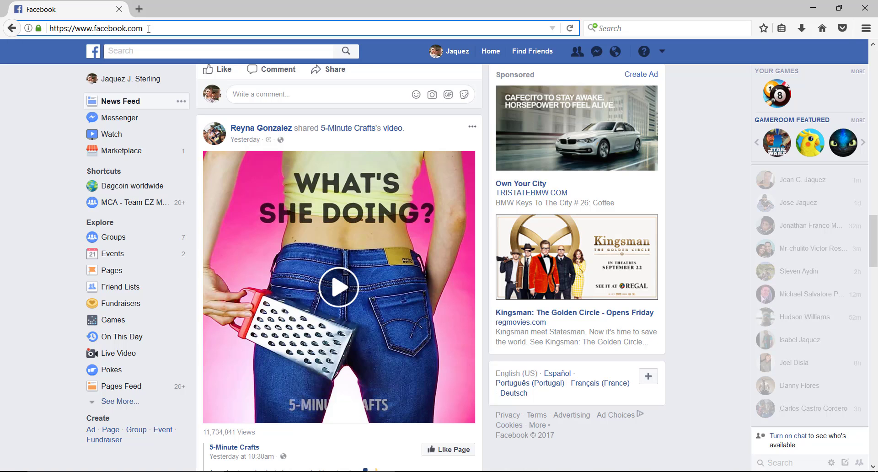
{"action": "key", "text": "BackSpace"}
{"action": "key", "text": "BackSpace"}
{"action": "key", "text": "BackSpace"}
{"action": "key", "text": "BackSpace"}
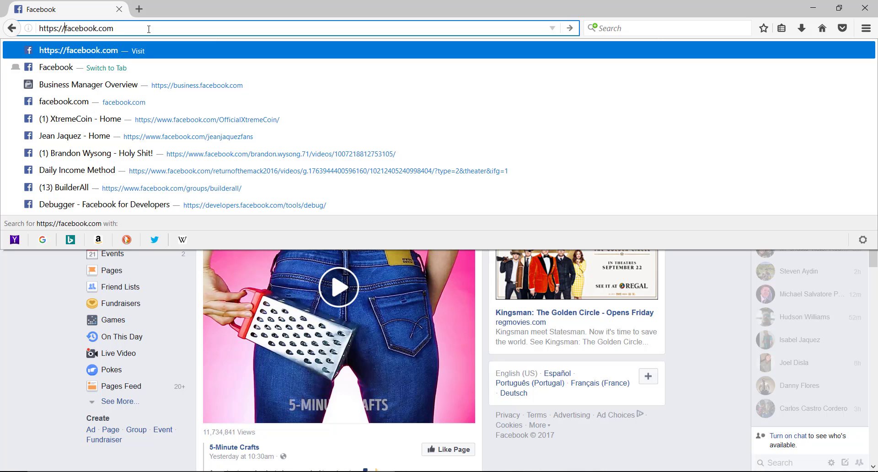
{"action": "type", "text": "bu"}
{"action": "type", "text": "sine"}
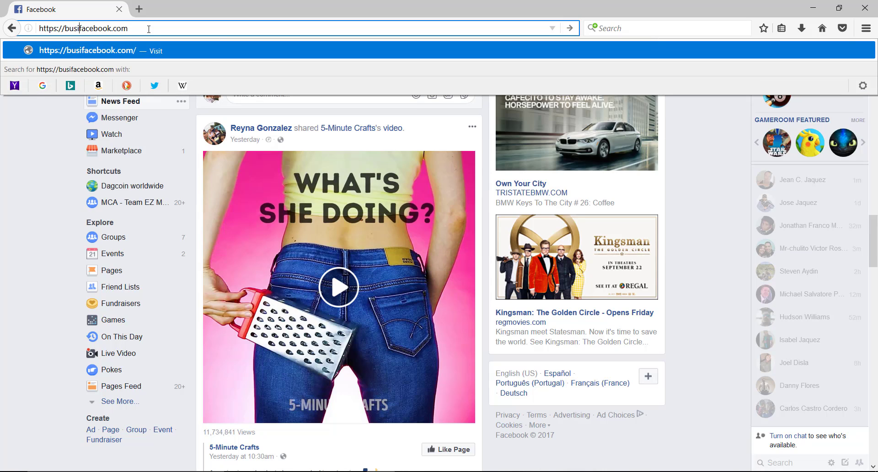
{"action": "type", "text": "ss"}
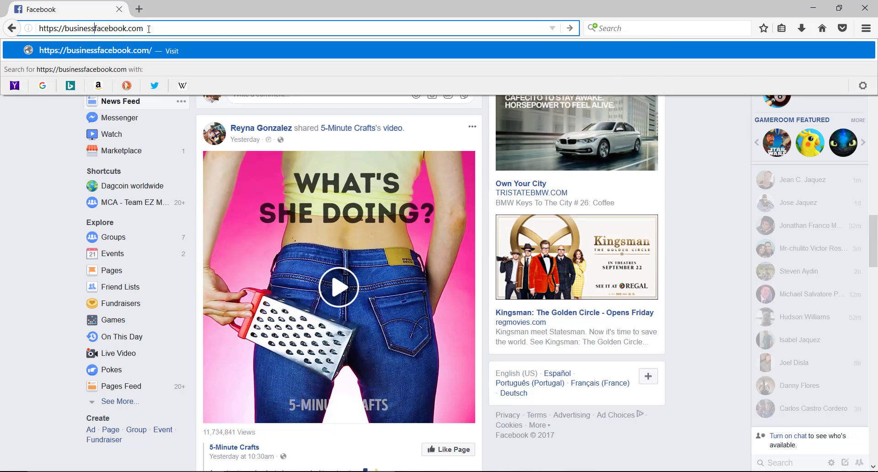
{"action": "type", "text": "."}
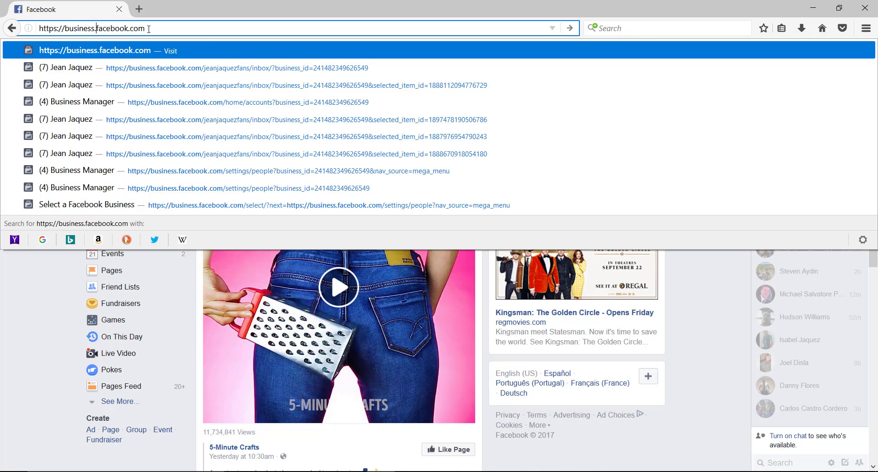
{"action": "key", "text": "Return"}
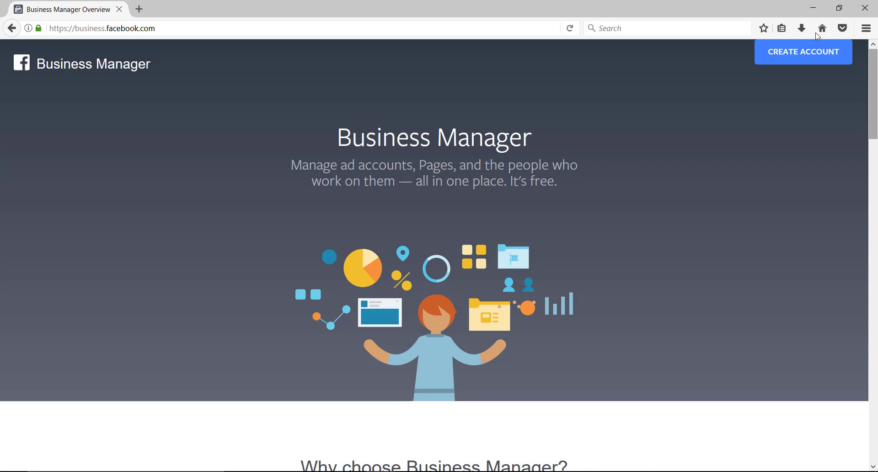
Start a new Business Manager account and enter the business name 'SJaquez Marketing'.
{"action": "scroll", "coordinate": [776, 141], "scroll_direction": "down", "scroll_amount": 5}
{"action": "scroll", "coordinate": [776, 140], "scroll_direction": "up", "scroll_amount": 5}
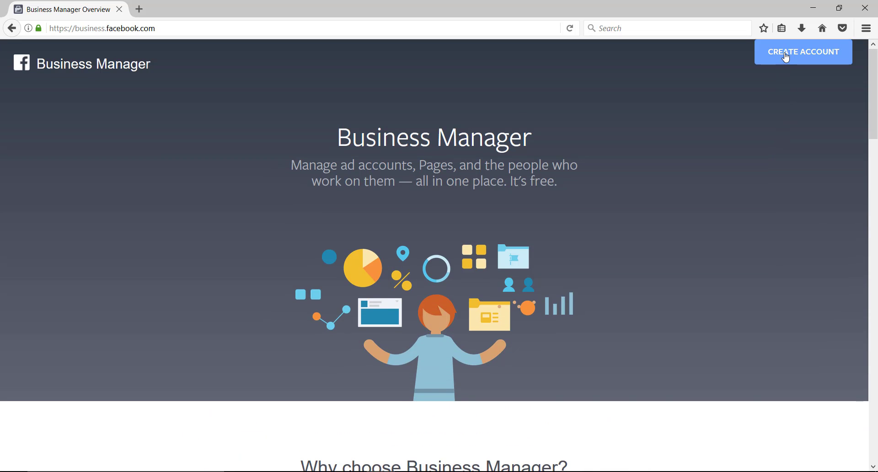
{"action": "left_click", "coordinate": [786, 52]}
{"action": "left_click", "coordinate": [468, 280]}
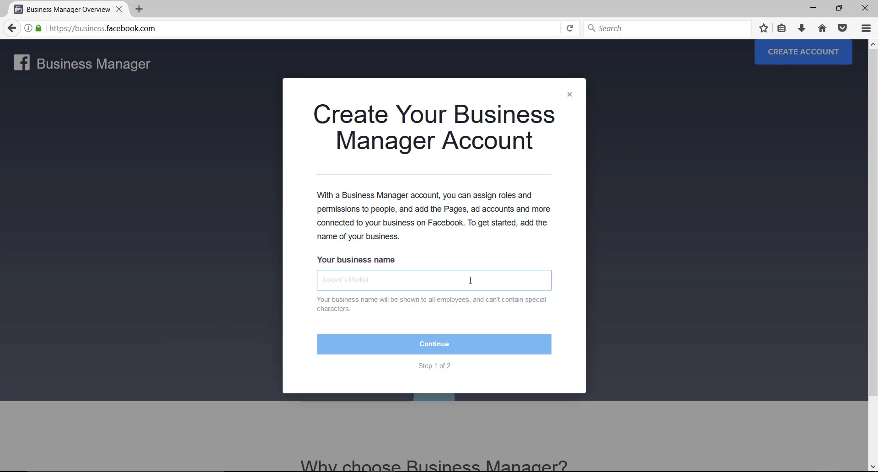
{"action": "type", "text": "J"}
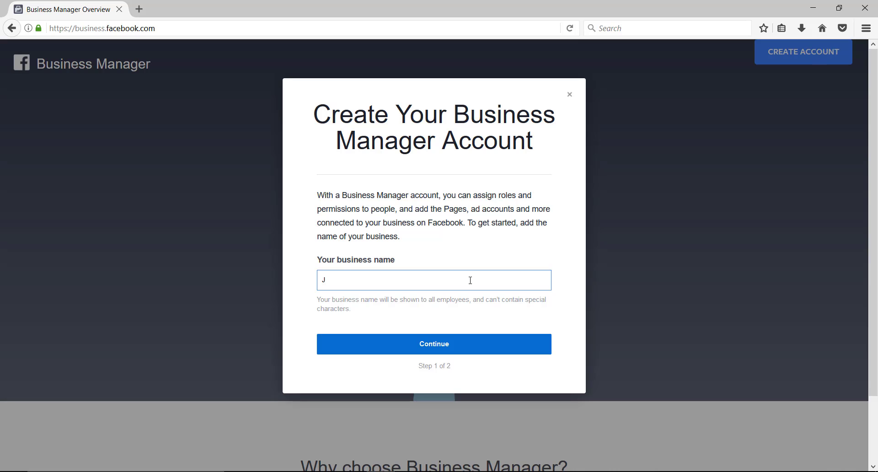
{"action": "key", "text": "BackSpace"}
{"action": "type", "text": "SJ Marke"}
{"action": "key", "text": "BackSpace"}
{"action": "key", "text": "BackSpace"}
{"action": "key", "text": "BackSpace"}
{"action": "key", "text": "BackSpace"}
{"action": "key", "text": "BackSpace"}
{"action": "type", "text": "aquez zm"}
{"action": "key", "text": "BackSpace"}
{"action": "key", "text": "BackSpace"}
{"action": "type", "text": "Marketing"}
Fill in the business email from the autofill suggestion and finish creating the business account.
{"action": "left_click", "coordinate": [465, 347]}
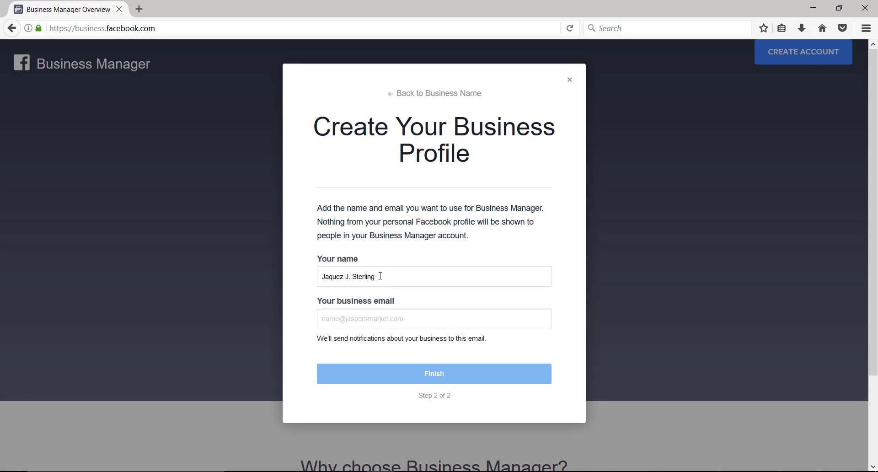
{"action": "left_click", "coordinate": [428, 319]}
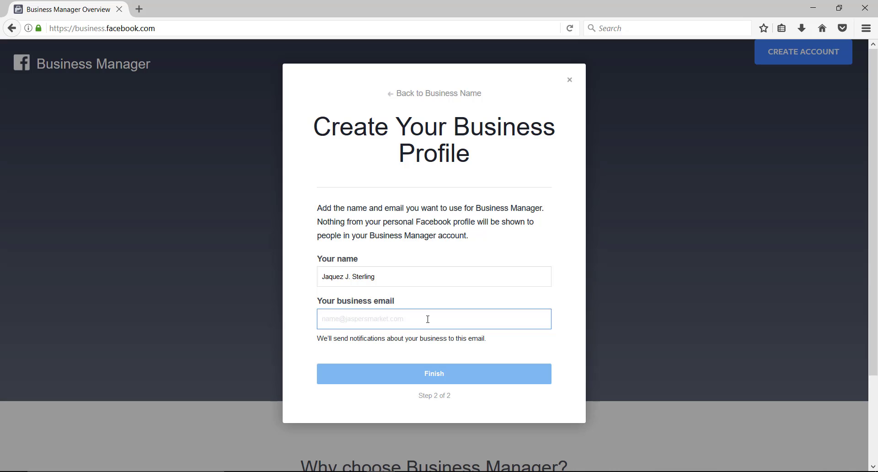
{"action": "type", "text": "ster"}
{"action": "key", "text": "Down"}
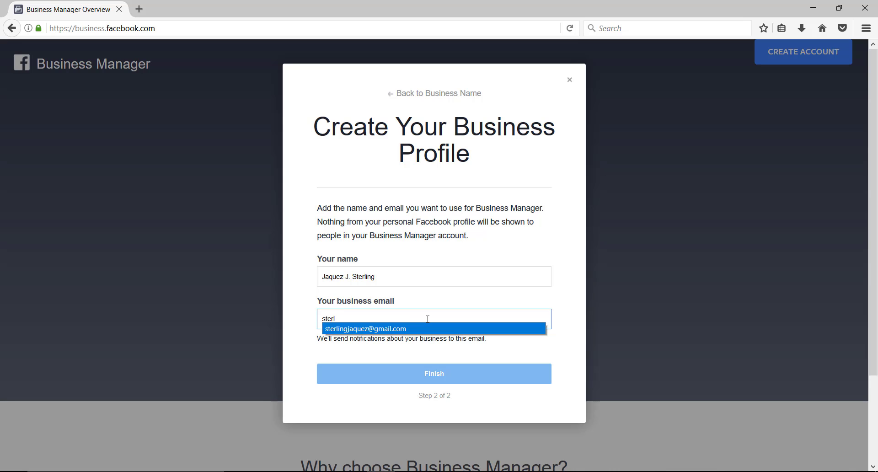
{"action": "key", "text": "Return"}
{"action": "left_click", "coordinate": [443, 380]}
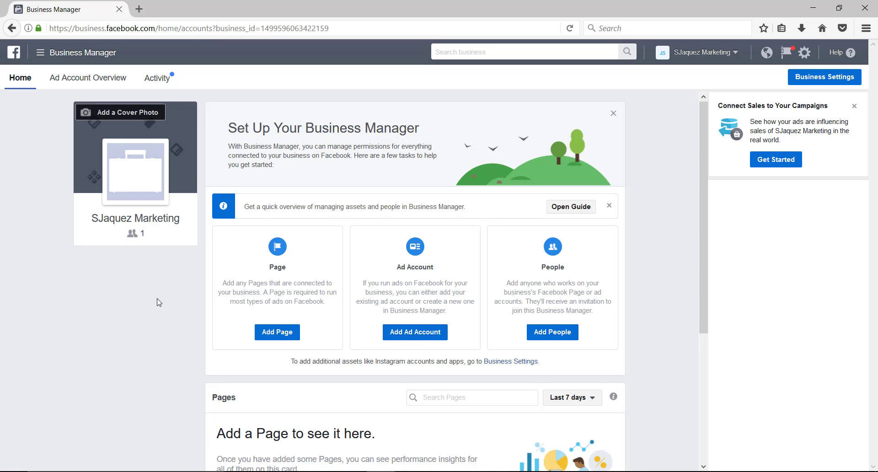
Bring up the Add Ad Accounts options from the Ad Account card.
{"action": "scroll", "coordinate": [158, 302], "scroll_direction": "down", "scroll_amount": 4}
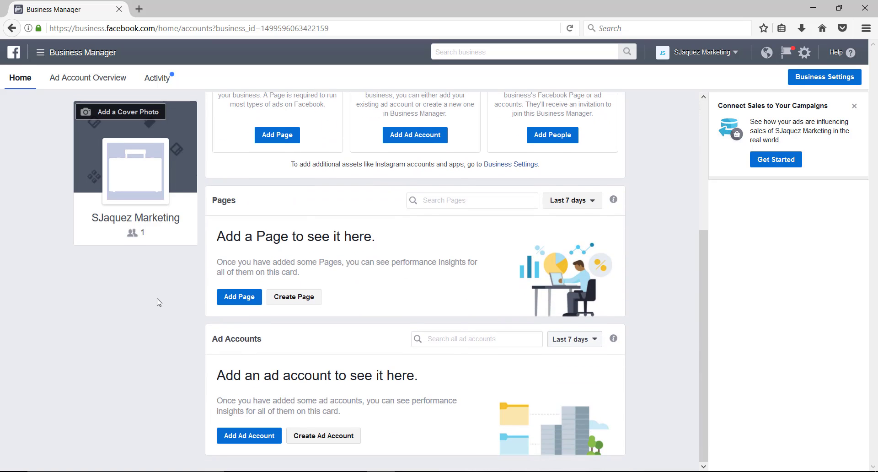
{"action": "scroll", "coordinate": [159, 302], "scroll_direction": "up", "scroll_amount": 4}
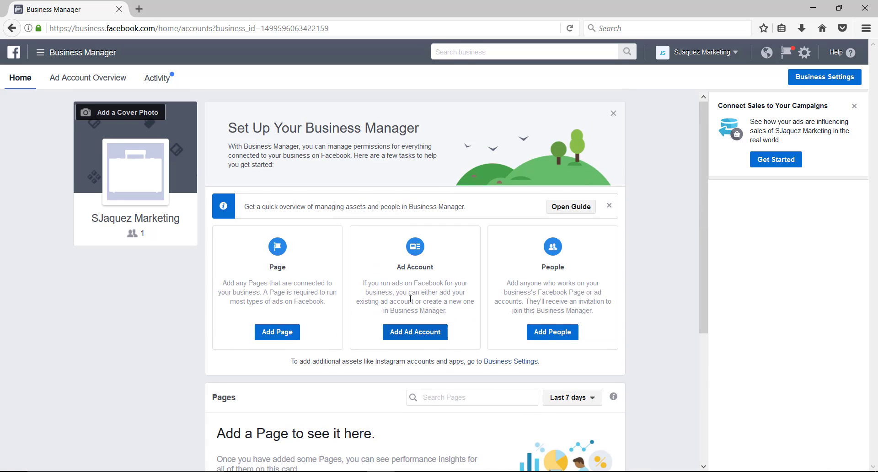
{"action": "left_click", "coordinate": [412, 338]}
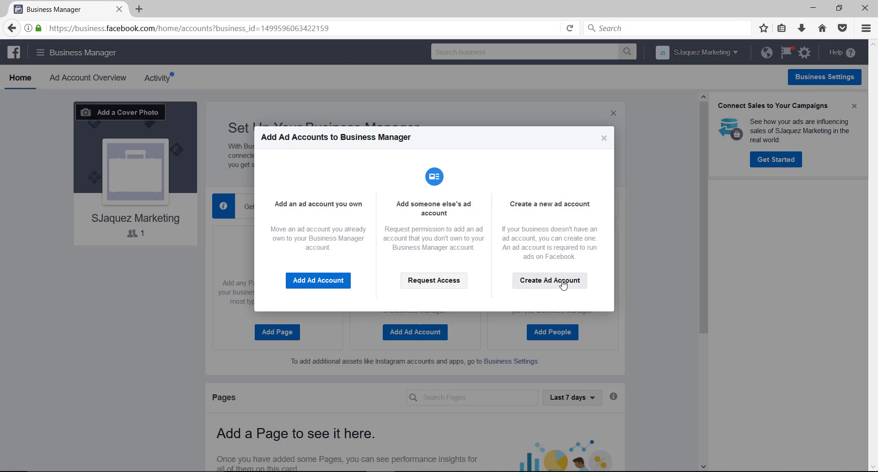
Create a new ad account named 'sj marketing'.
{"action": "left_click", "coordinate": [563, 284]}
{"action": "left_click", "coordinate": [479, 247]}
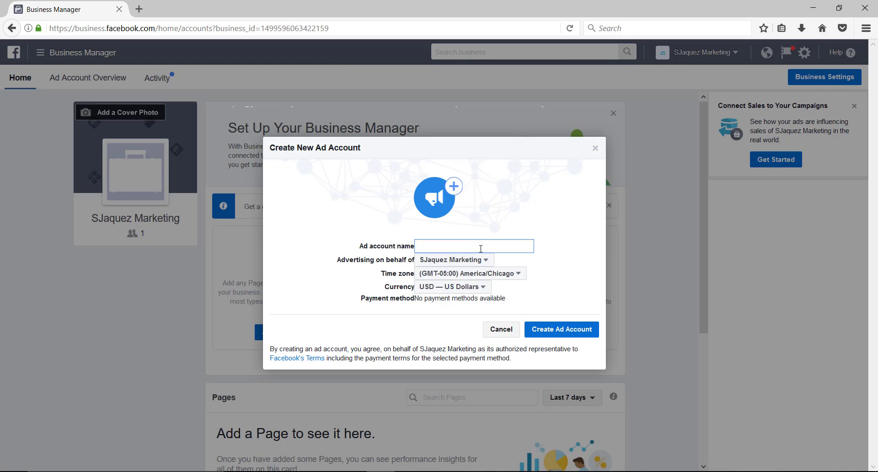
{"action": "type", "text": "sj marketing"}
{"action": "key", "text": "Left"}
{"action": "key", "text": "Left"}
{"action": "type", "text": "r"}
{"action": "key", "text": "BackSpace"}
{"action": "key", "text": "BackSpace"}
{"action": "key", "text": "BackSpace"}
{"action": "key", "text": "BackSpace"}
{"action": "key", "text": "Delete"}
{"action": "key", "text": "Delete"}
{"action": "key", "text": "Delete"}
{"action": "type", "text": "rke"}
{"action": "key", "text": "BackSpace"}
{"action": "key", "text": "BackSpace"}
{"action": "type", "text": "keting"}
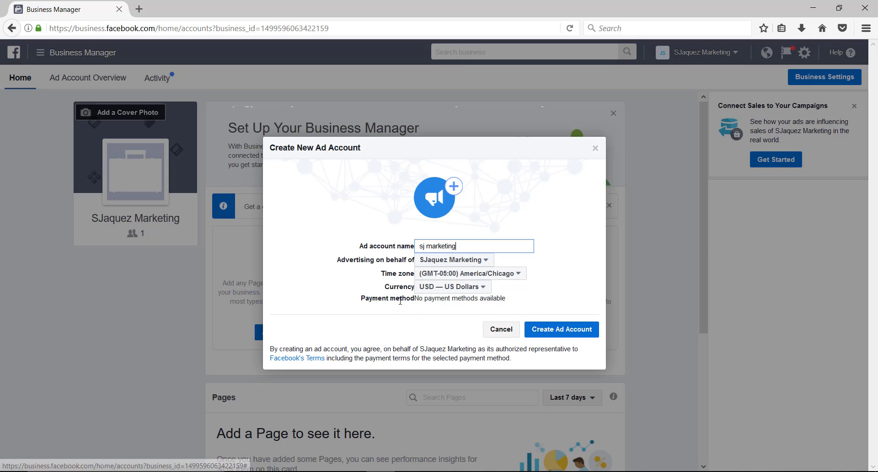
{"action": "left_click", "coordinate": [574, 328]}
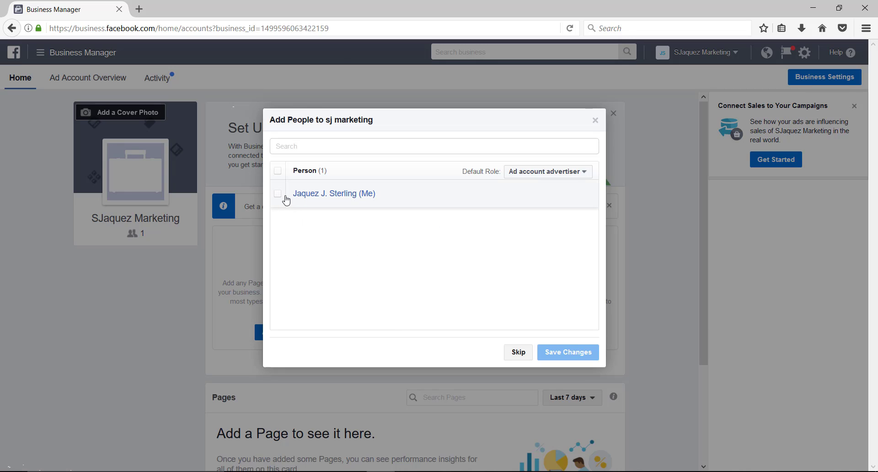
Assign yourself to the sj marketing ad account, save, and dismiss the success message.
{"action": "left_click", "coordinate": [278, 193]}
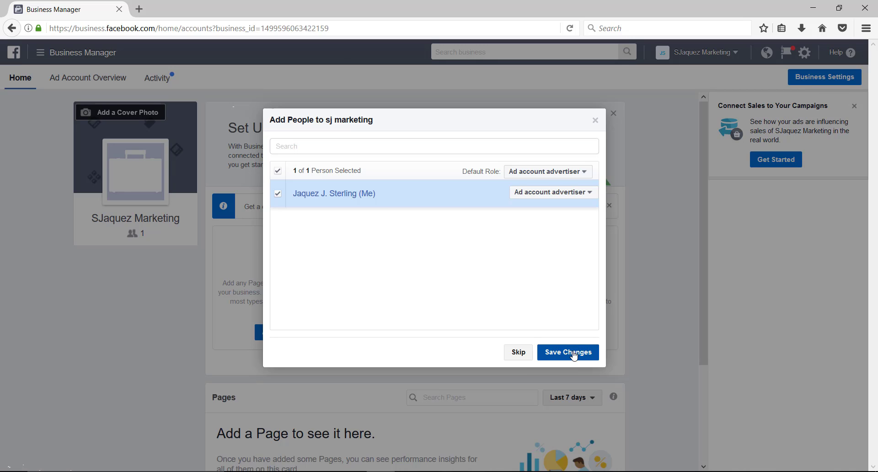
{"action": "left_click", "coordinate": [574, 356]}
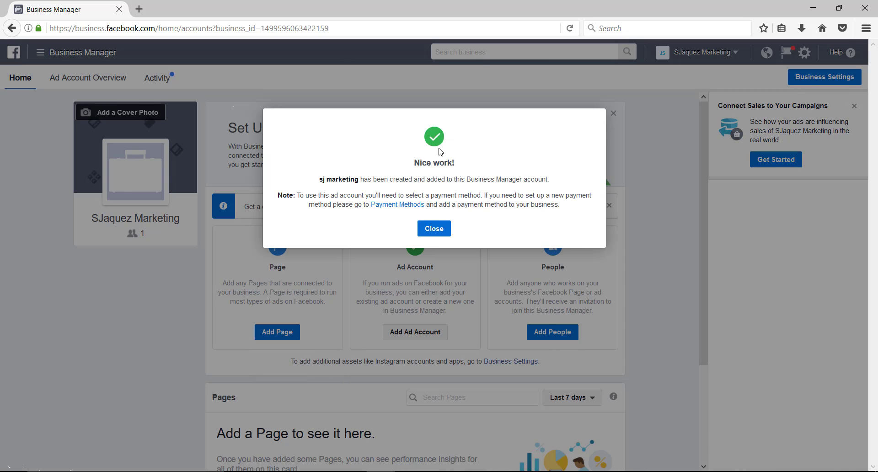
{"action": "left_click", "coordinate": [433, 231]}
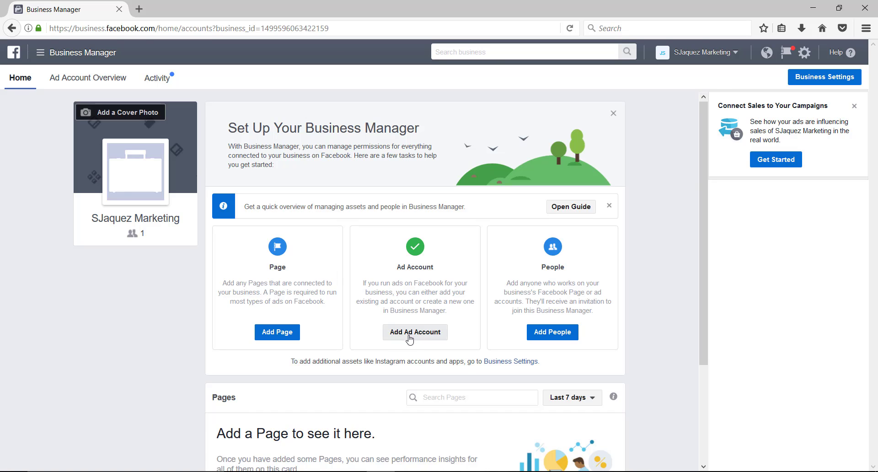
{"action": "left_click", "coordinate": [283, 336]}
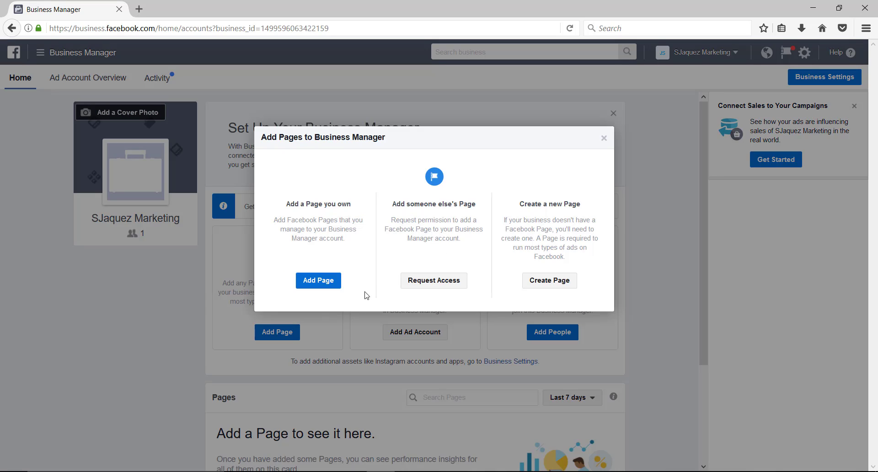
{"action": "left_click", "coordinate": [323, 287]}
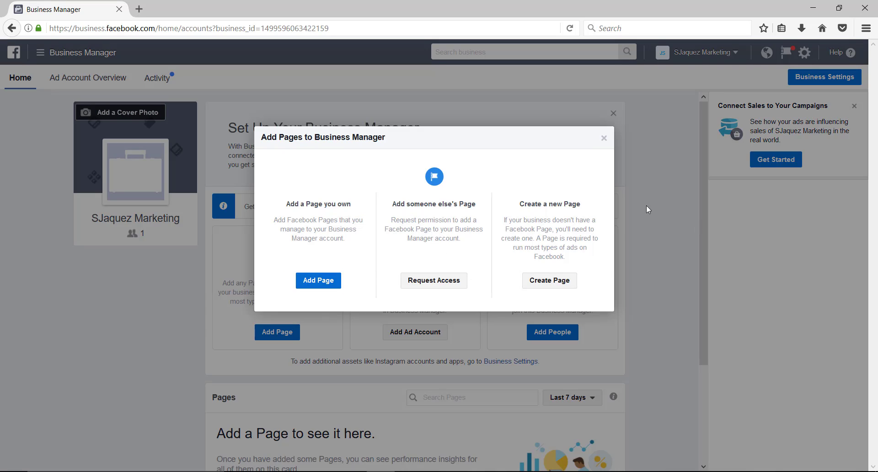